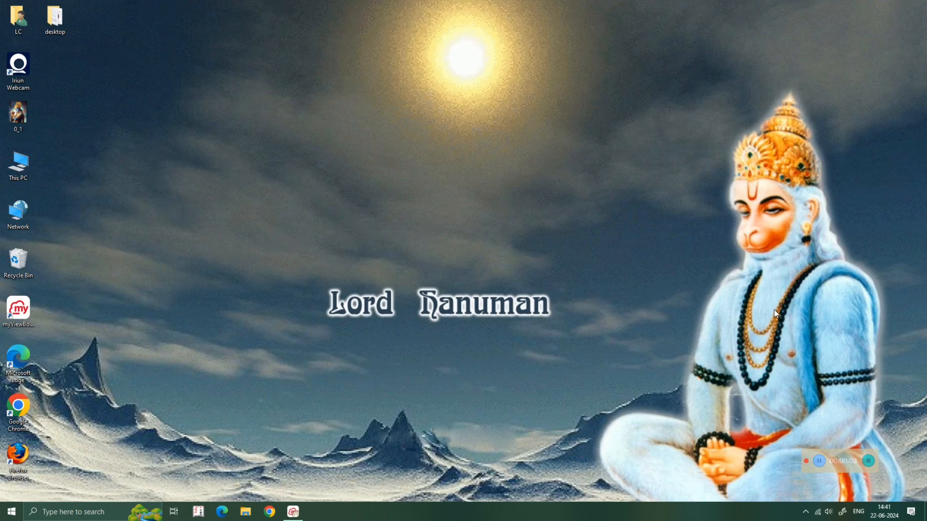
Step: Search the Windows Start menu for 'tall' to find Tally.ERP 9
{"action": "left_click_drag", "start_coordinate": [850, 451], "coordinate": [745, 518]}
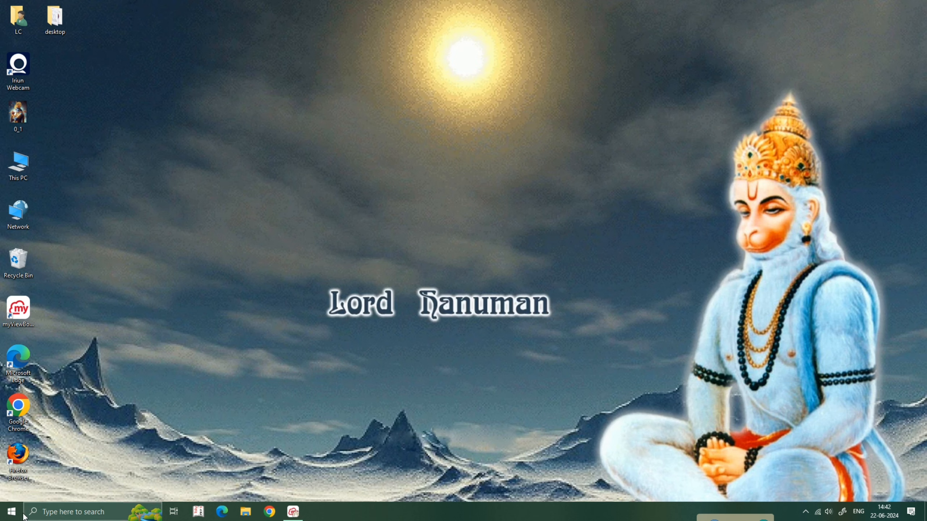
{"action": "left_click", "coordinate": [11, 512]}
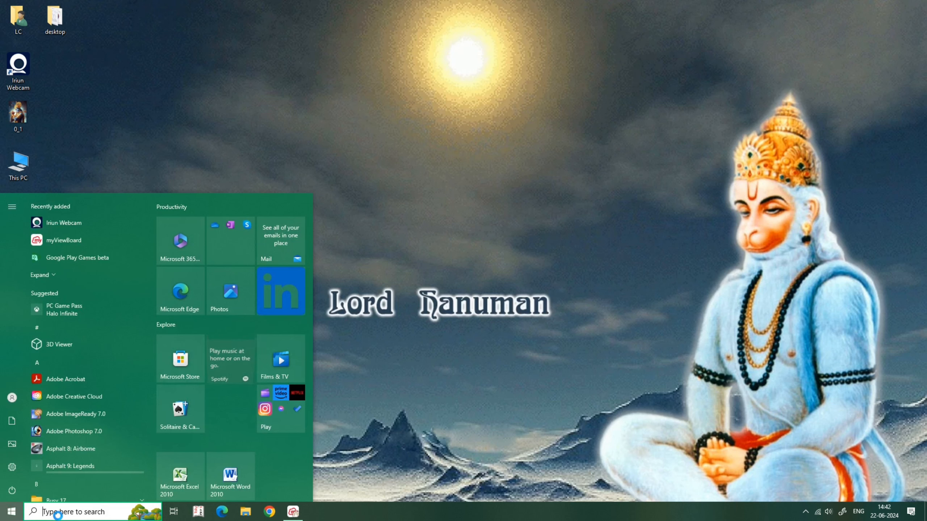
{"action": "left_click", "coordinate": [58, 516]}
{"action": "type", "text": "tha"}
{"action": "key", "text": "BackSpace"}
{"action": "key", "text": "BackSpace"}
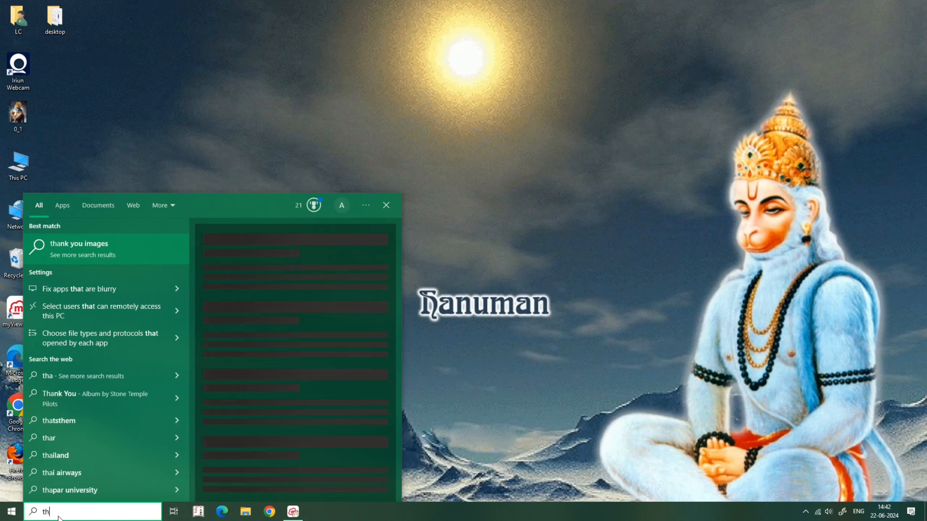
{"action": "type", "text": "all"}
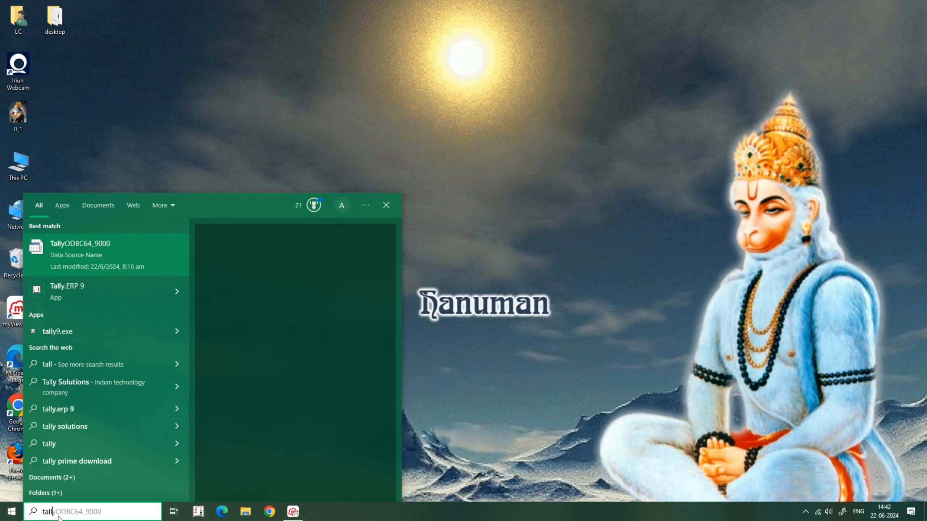
Step: Launch Tally.ERP 9 and move through the Startup licence options to Work in Educational Mode
{"action": "left_click", "coordinate": [101, 298]}
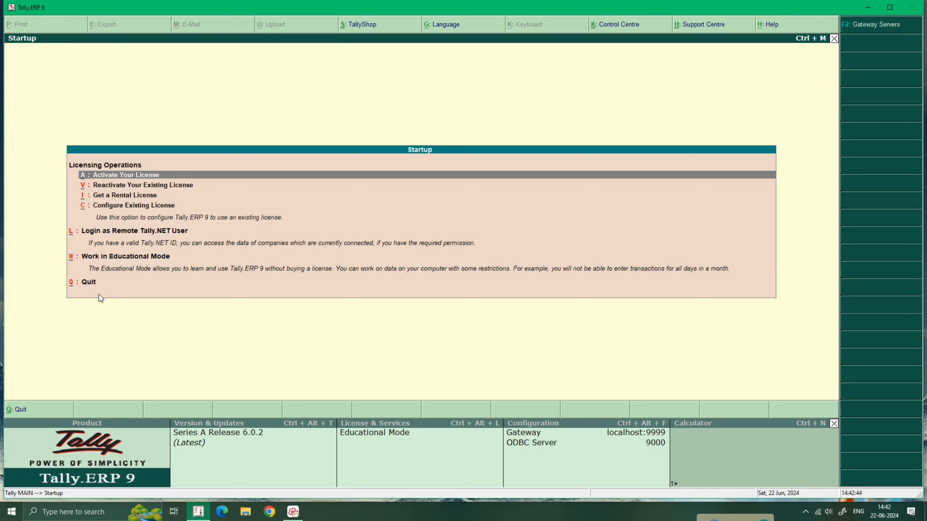
{"action": "key", "text": "Down"}
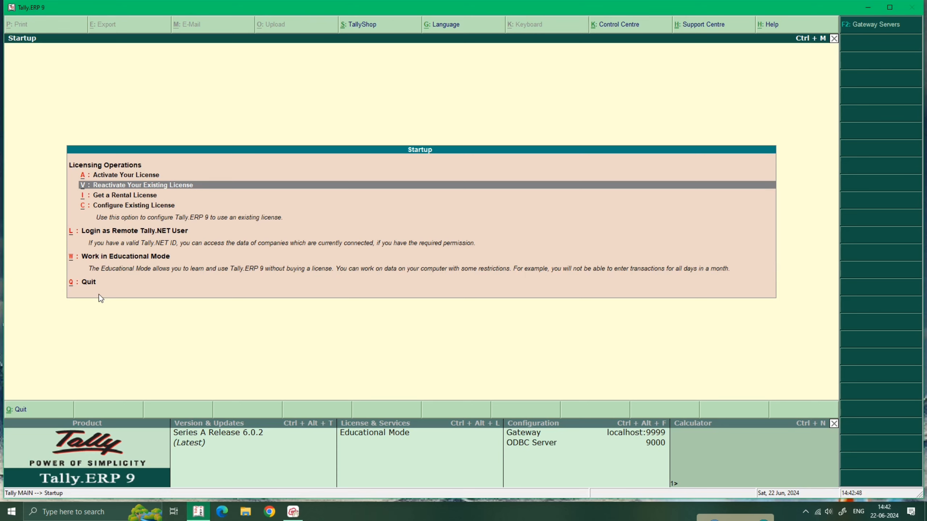
{"action": "key", "text": "Down"}
{"action": "key", "text": "Down"}
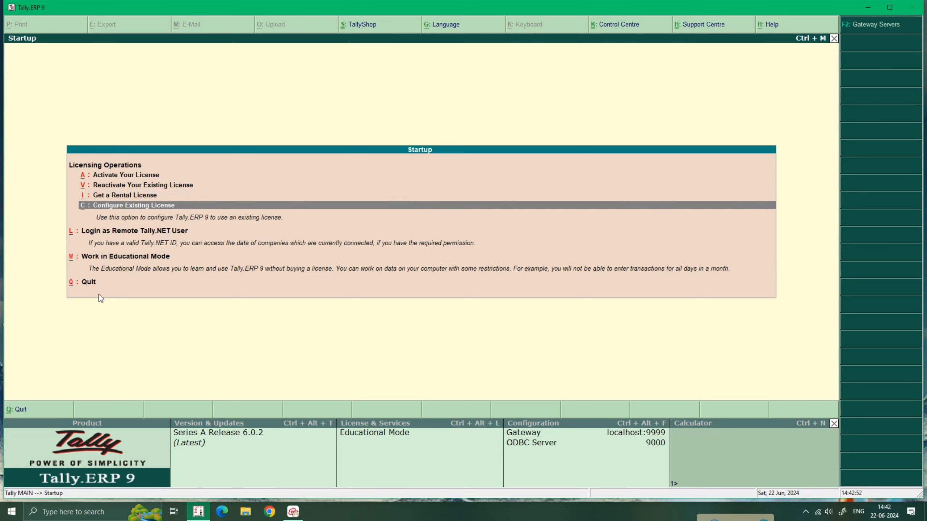
{"action": "key", "text": "Up"}
{"action": "key", "text": "Up"}
{"action": "key", "text": "Up"}
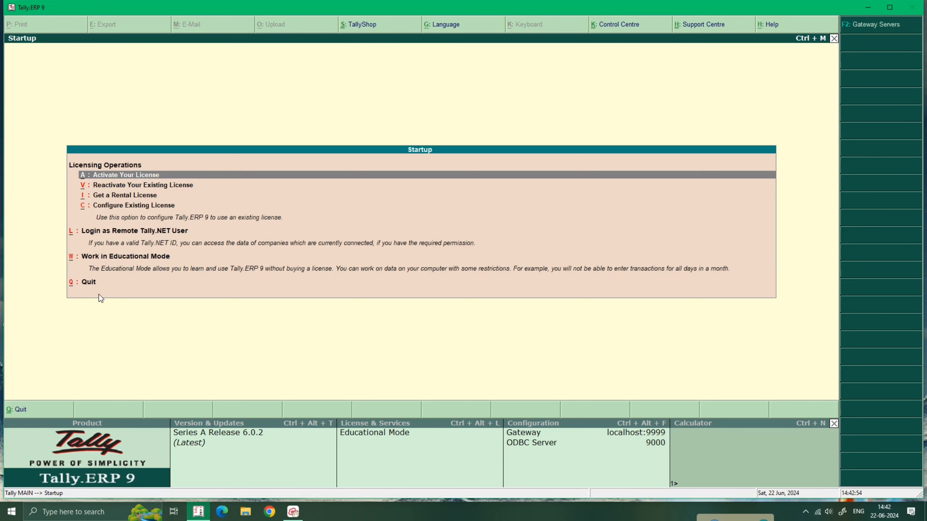
{"action": "key", "text": "Down"}
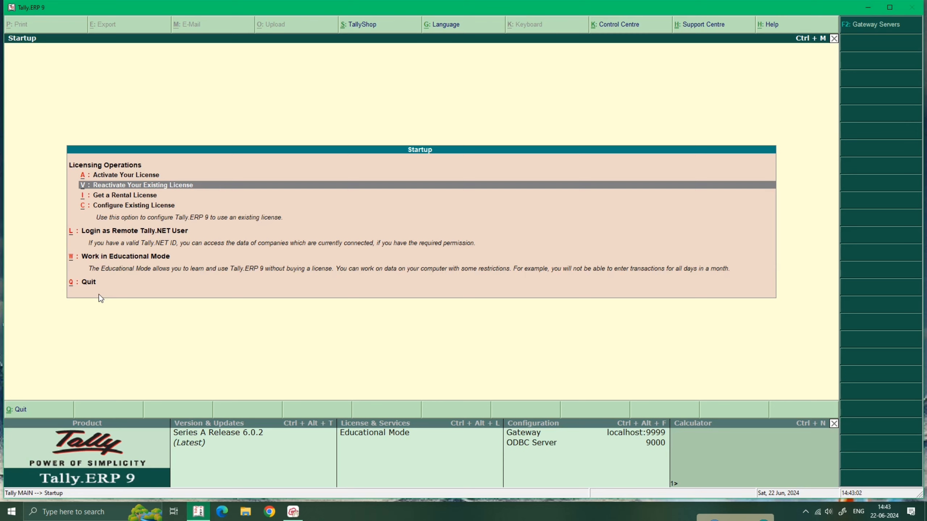
{"action": "key", "text": "Down"}
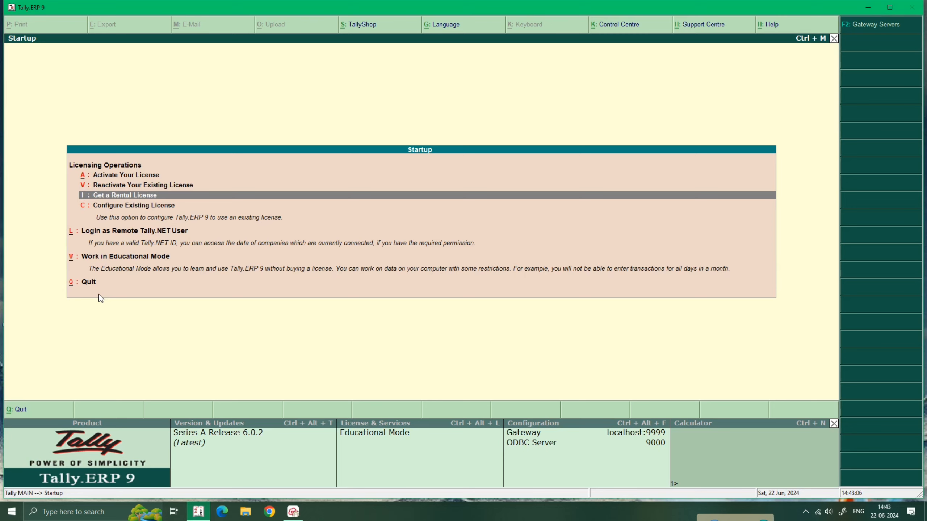
{"action": "key", "text": "Down"}
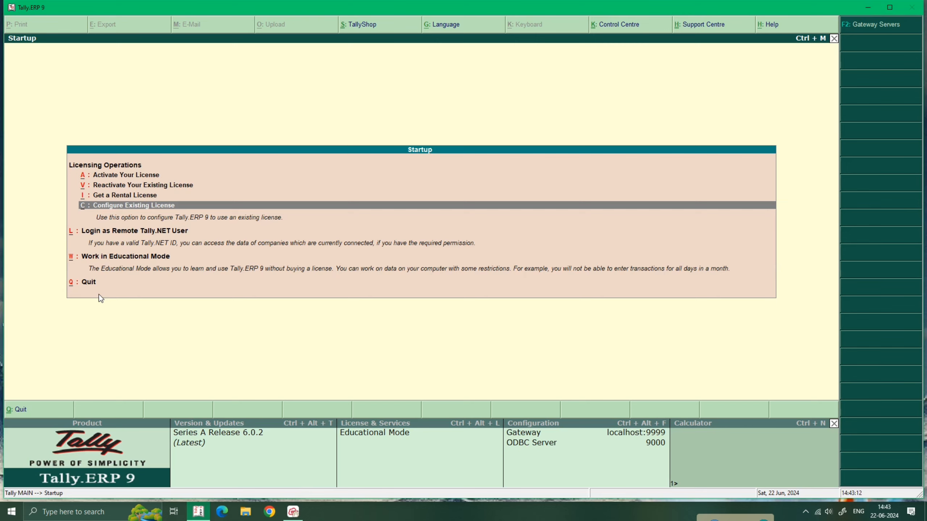
{"action": "key", "text": "Down"}
{"action": "key", "text": "Down"}
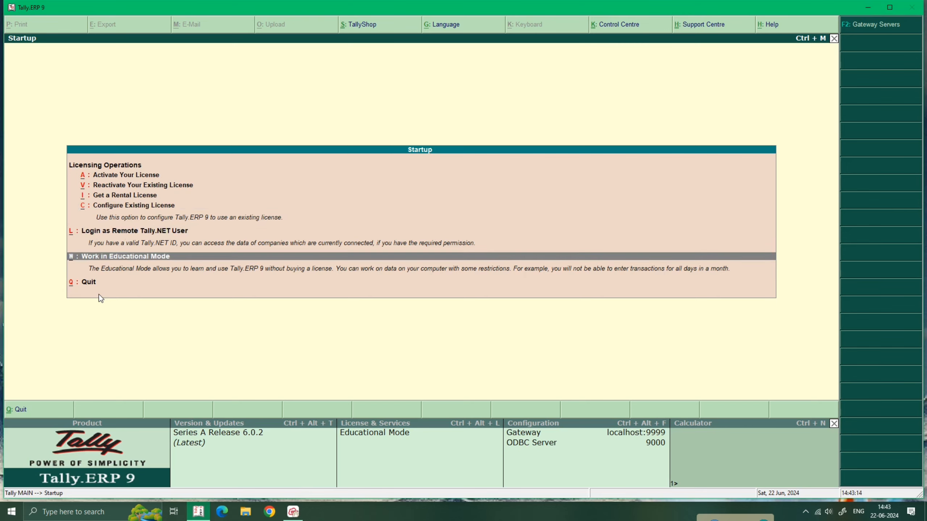
{"action": "key", "text": "Up"}
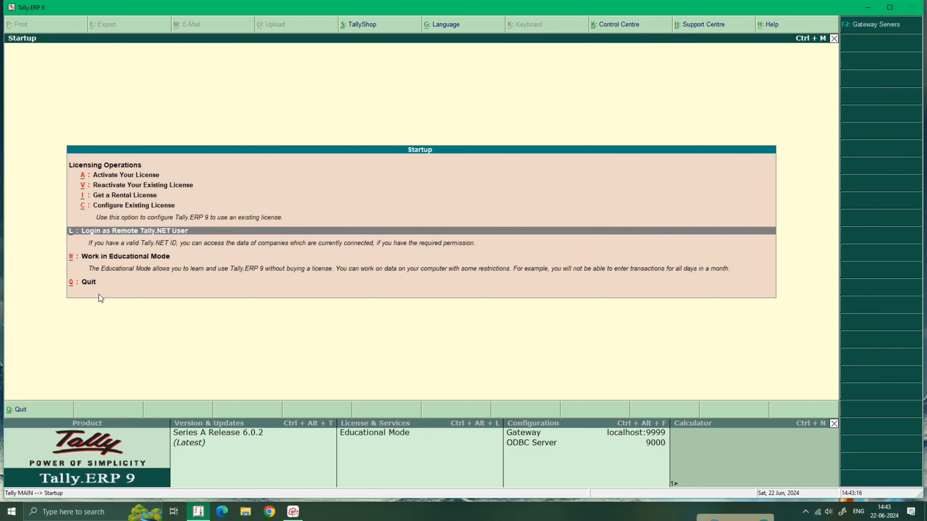
{"action": "key", "text": "Down"}
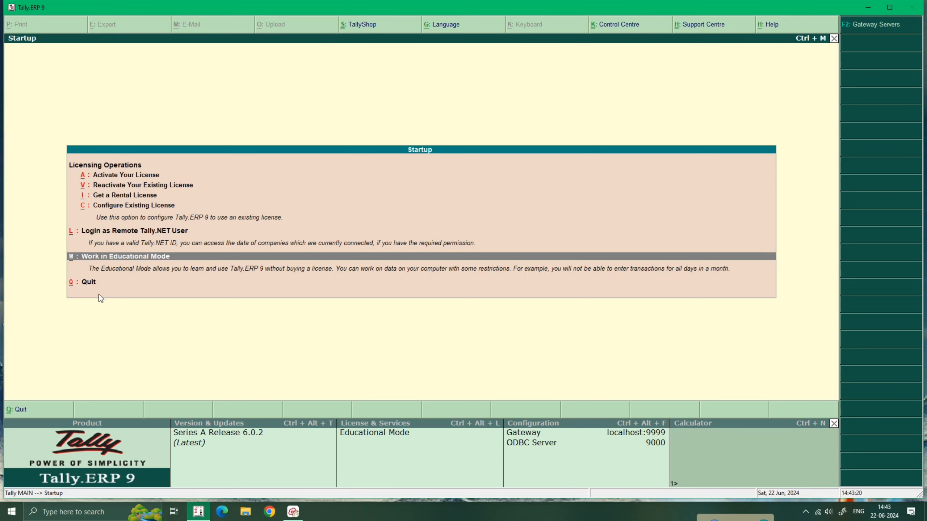
{"action": "key", "text": "Up"}
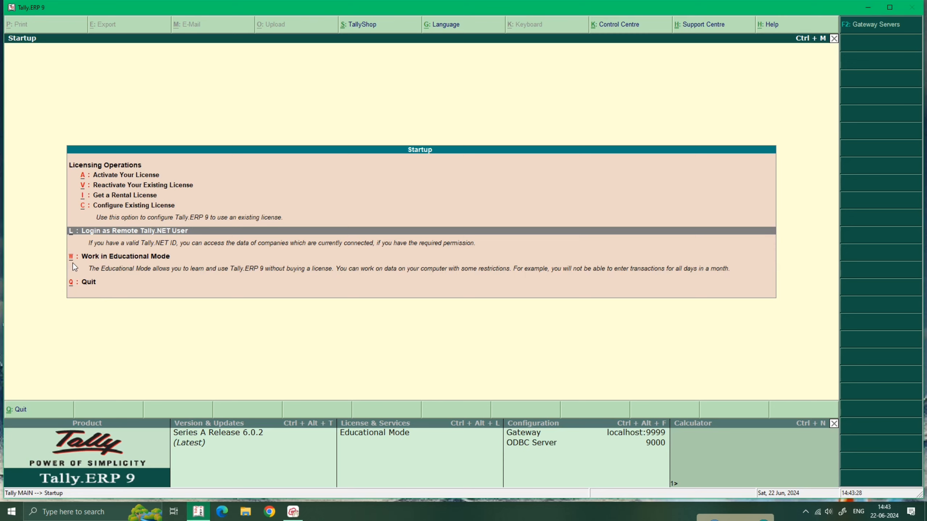
{"action": "key", "text": "Down"}
Step: Choose Work in Educational Mode to reach the Gateway of Tally
{"action": "key", "text": "Return"}
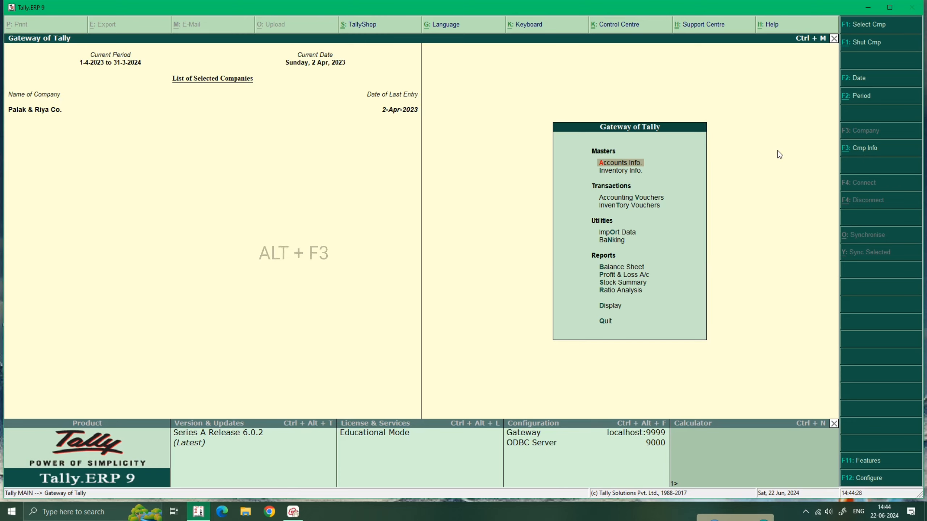
Step: Open Company Info. with Alt+F3 and move to Create Company
{"action": "key", "text": "alt+F3"}
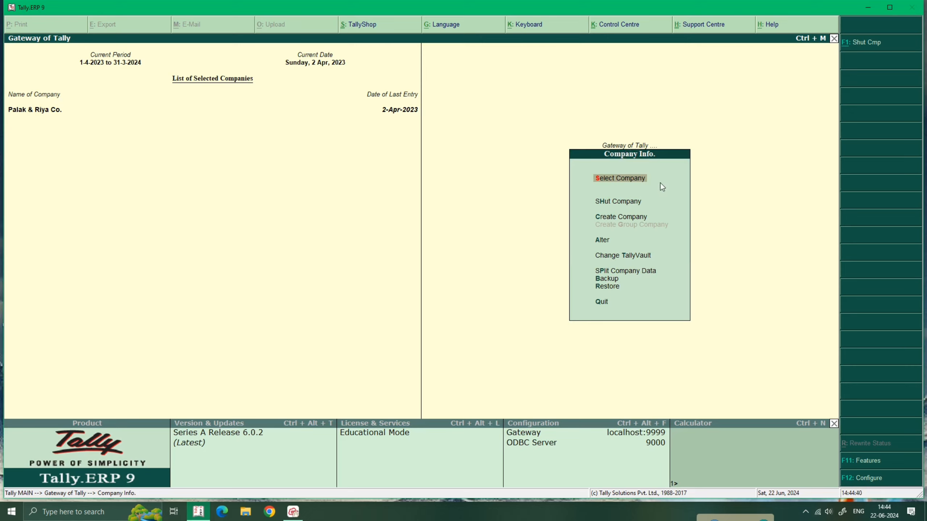
{"action": "key", "text": "Down"}
{"action": "key", "text": "Down"}
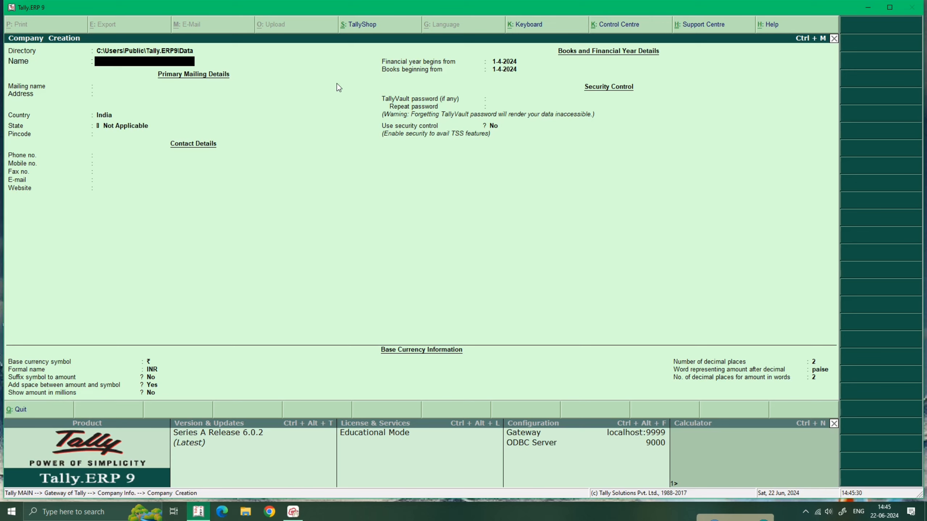
Step: Name the company 'Lakshmi Computer Classes' and accept the same mailing name
{"action": "type", "text": "akkshmi Computer classes"}
{"action": "key", "text": "Return"}
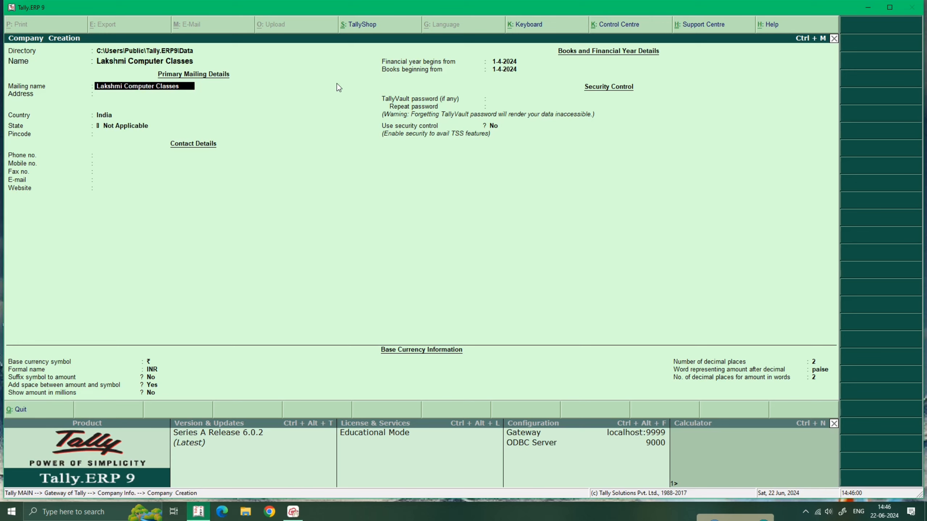
{"action": "key", "text": "Return"}
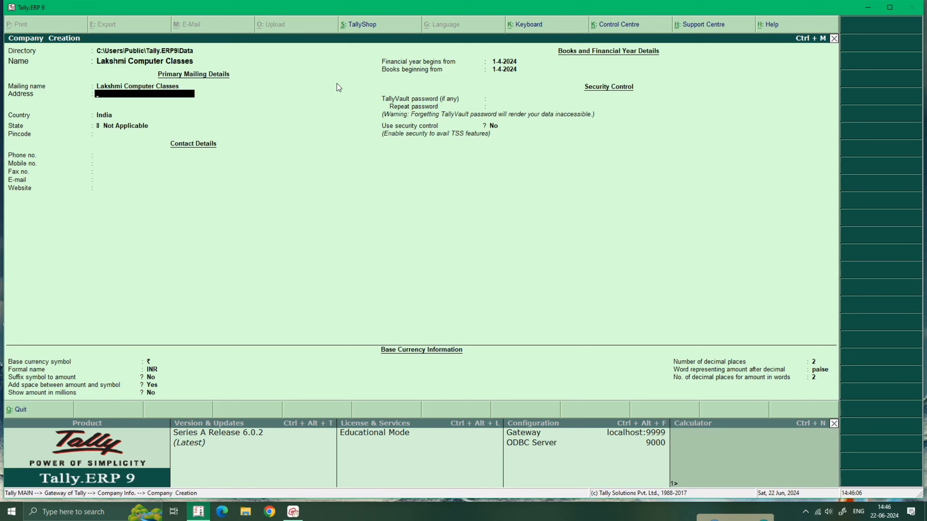
Step: Enter the company's postal address as two lines in the Address field
{"action": "key", "text": "Return"}
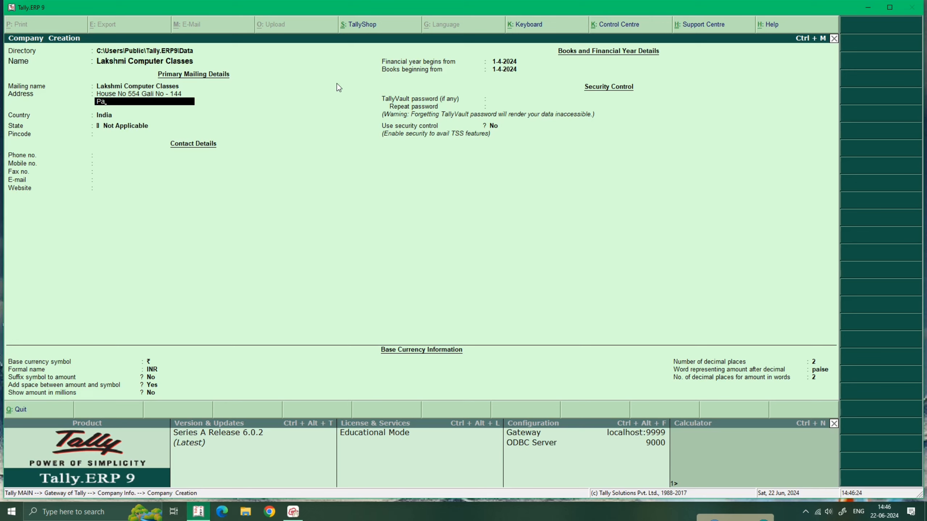
{"action": "key", "text": "Return"}
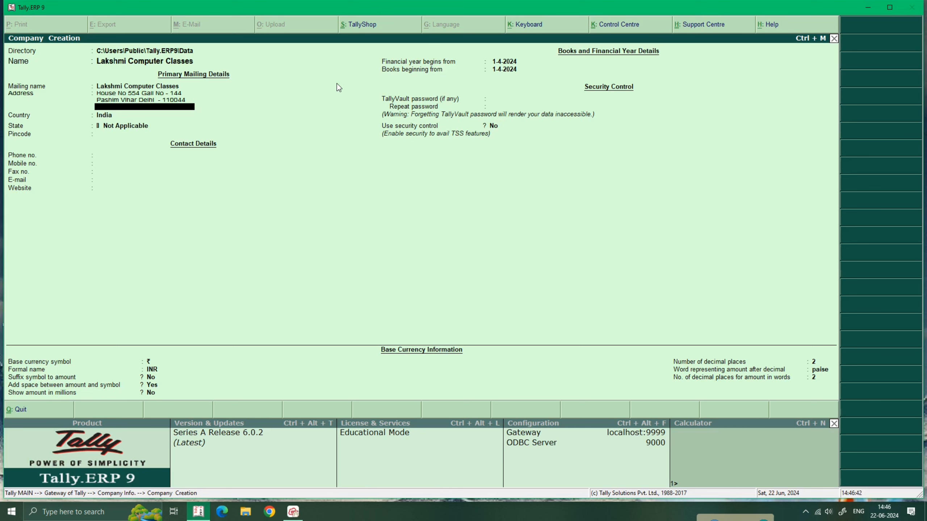
{"action": "key", "text": "Return"}
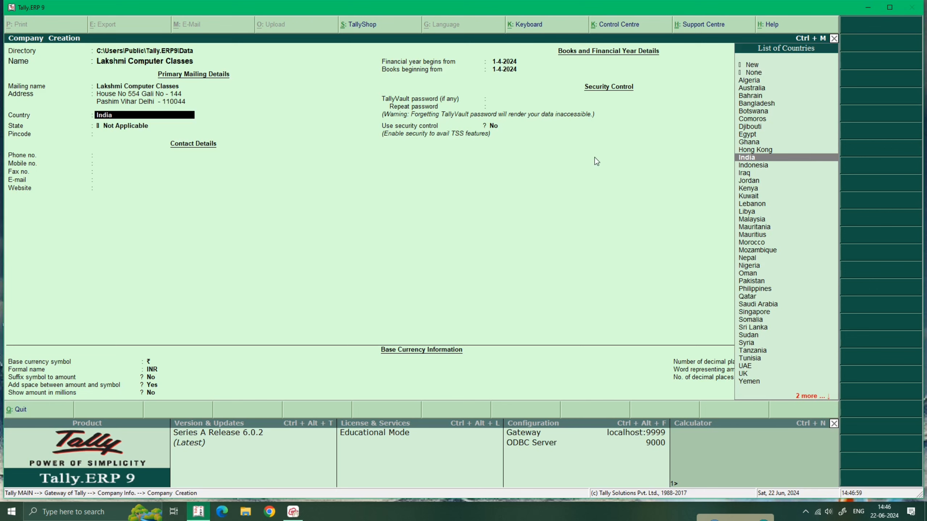
Step: Keep India as the country, choose Delhi as the state, and enter the pincode
{"action": "key", "text": "Return"}
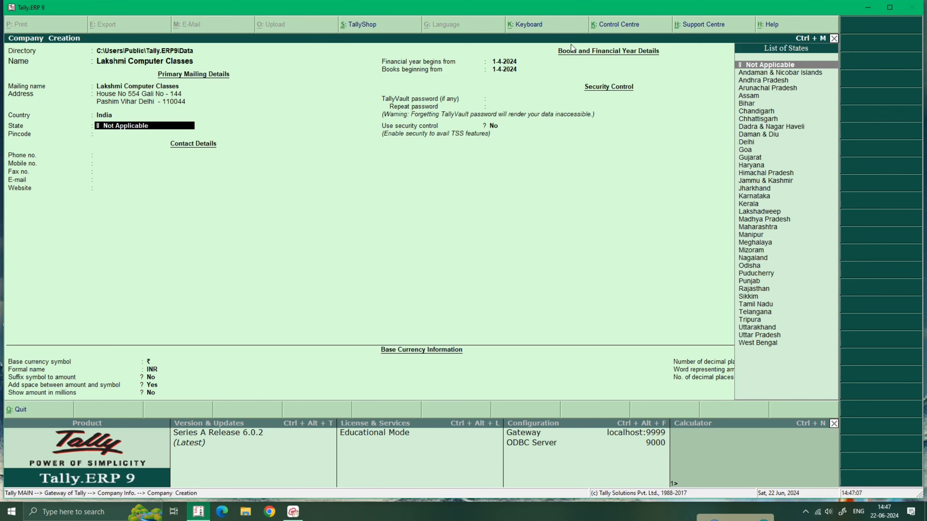
{"action": "type", "text": "Delhi"}
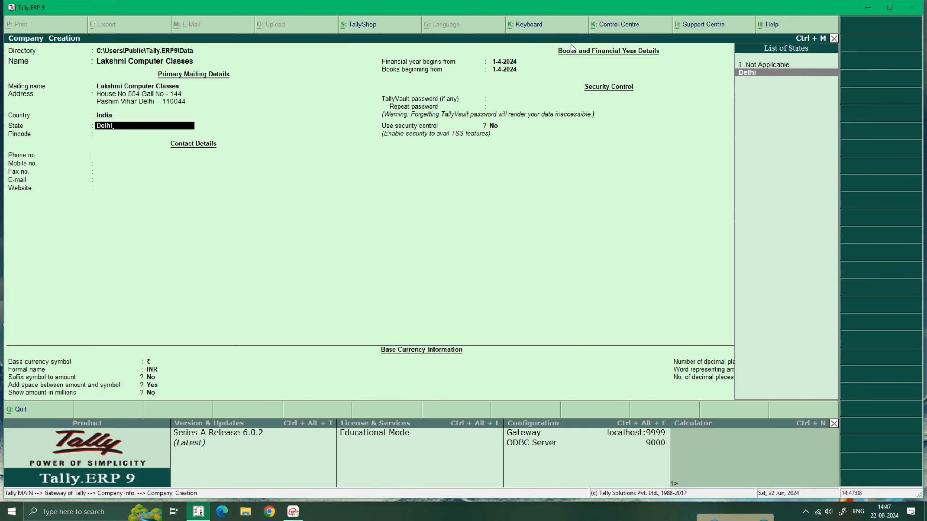
{"action": "key", "text": "Return"}
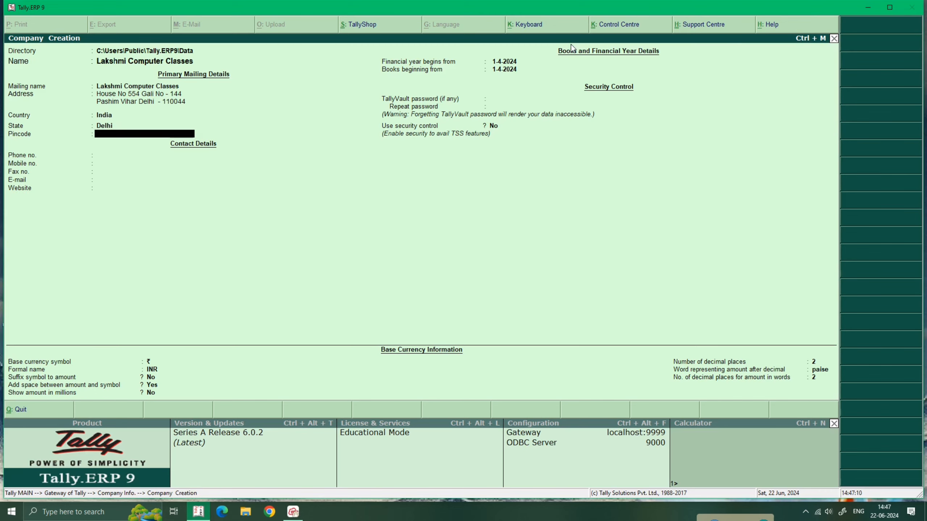
{"action": "type", "text": "110044"}
{"action": "key", "text": "Return"}
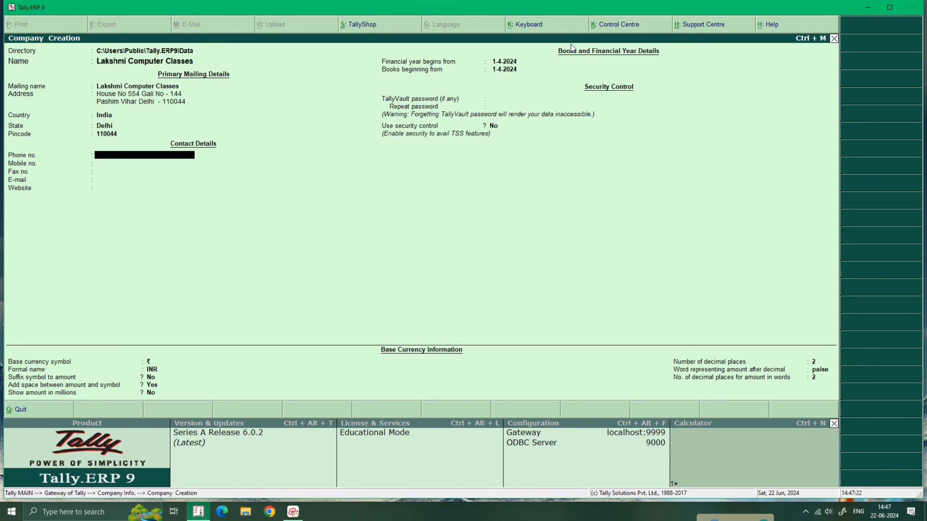
Step: Enter the company's phone number and a corrected mobile number
{"action": "key", "text": "Return"}
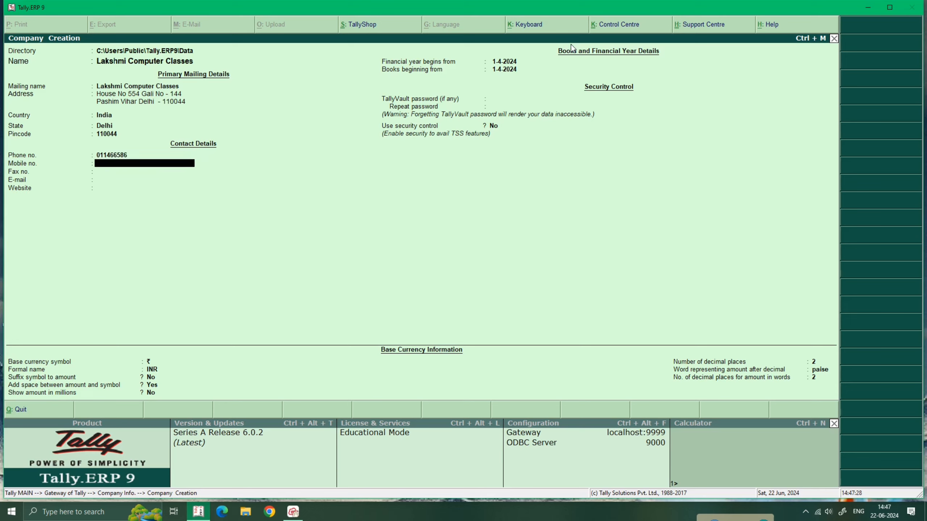
{"action": "key", "text": "Return"}
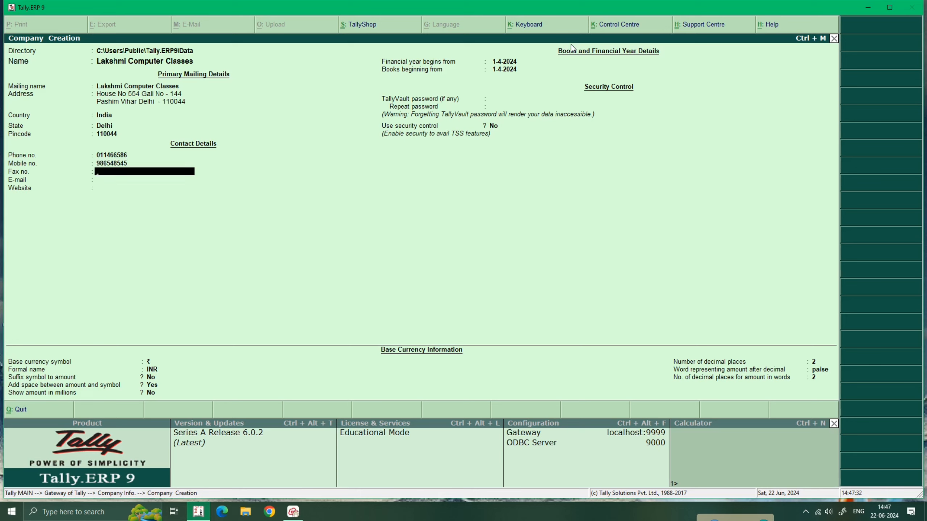
{"action": "key", "text": "BackSpace"}
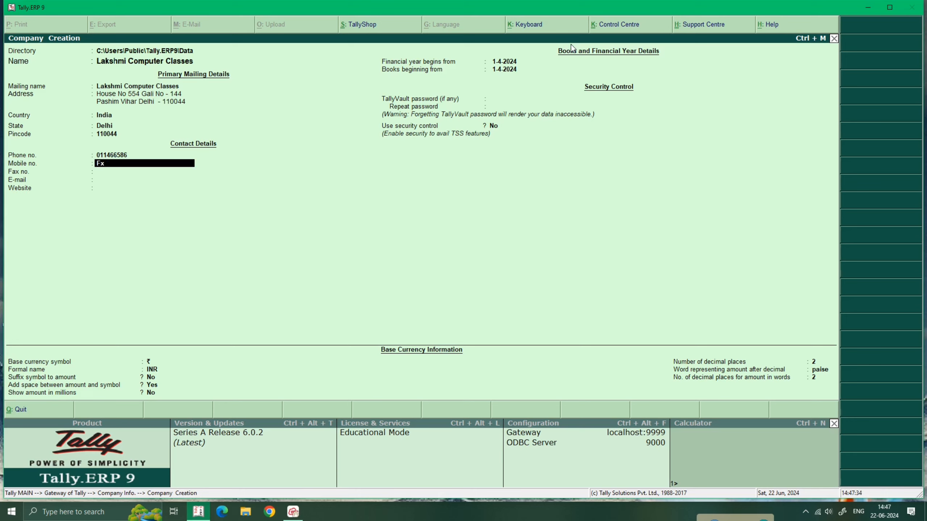
{"action": "key", "text": "BackSpace"}
{"action": "key", "text": "BackSpace"}
{"action": "key", "text": "Return"}
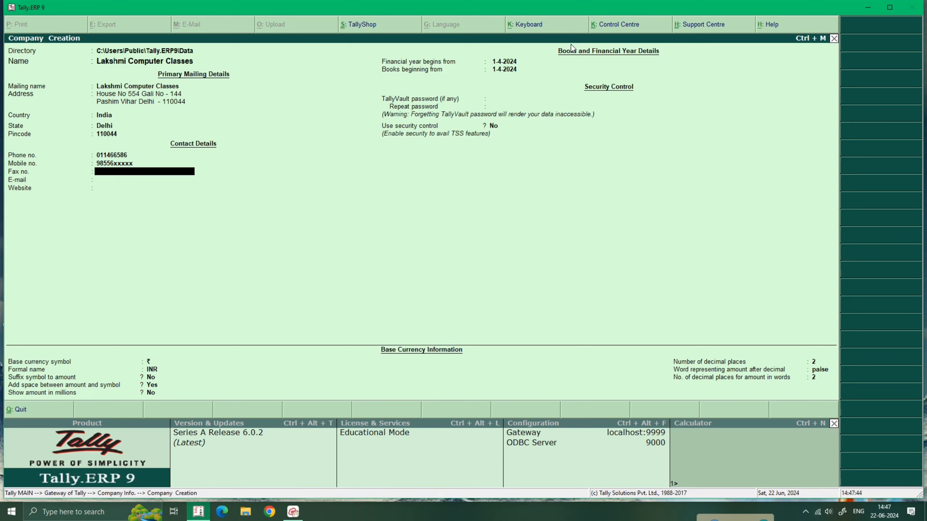
Step: Fill in the company's fax number, e-mail address and website
{"action": "type", "text": "05g54545"}
{"action": "key", "text": "Return"}
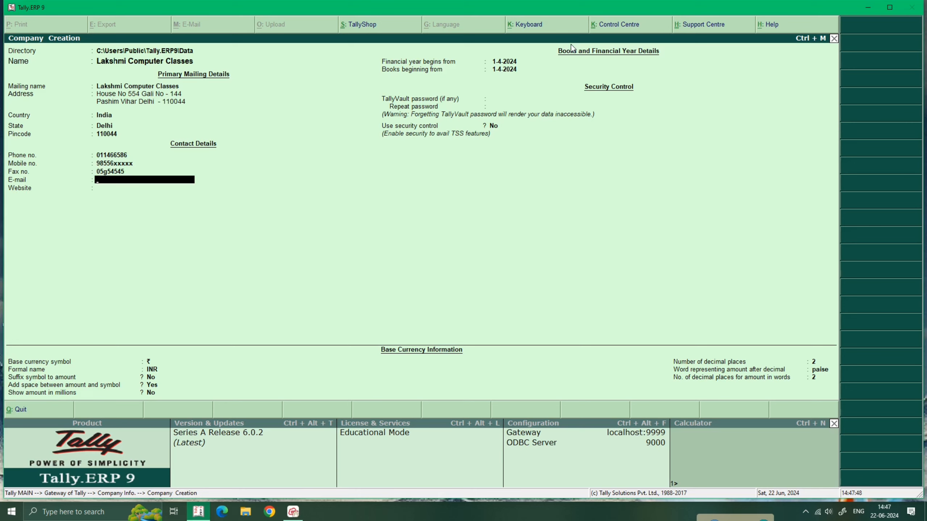
{"action": "key", "text": "Return"}
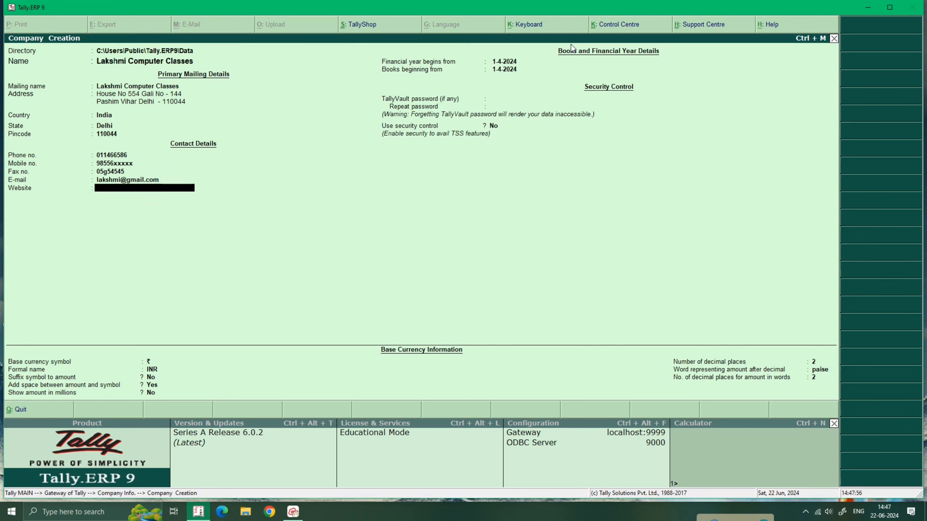
{"action": "type", "text": "lakshmicomputerclasses.com"}
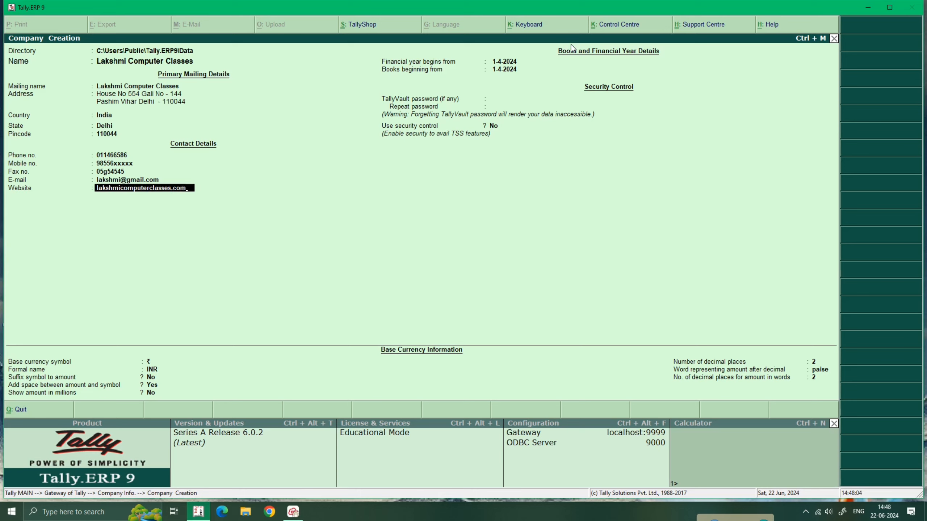
{"action": "key", "text": "Return"}
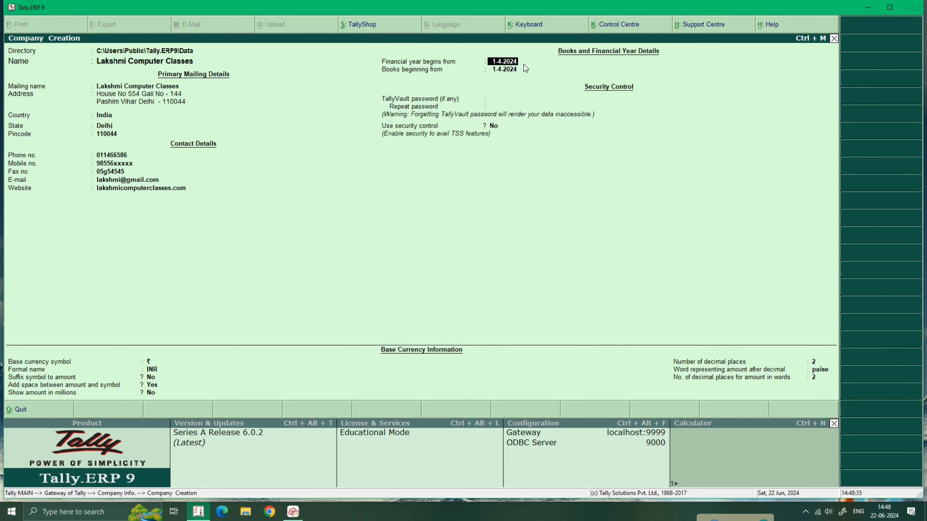
Step: Keep 1-4-2024 for the financial year and books beginning, discarding the mistyped 22/6/2024
{"action": "key", "text": "Return"}
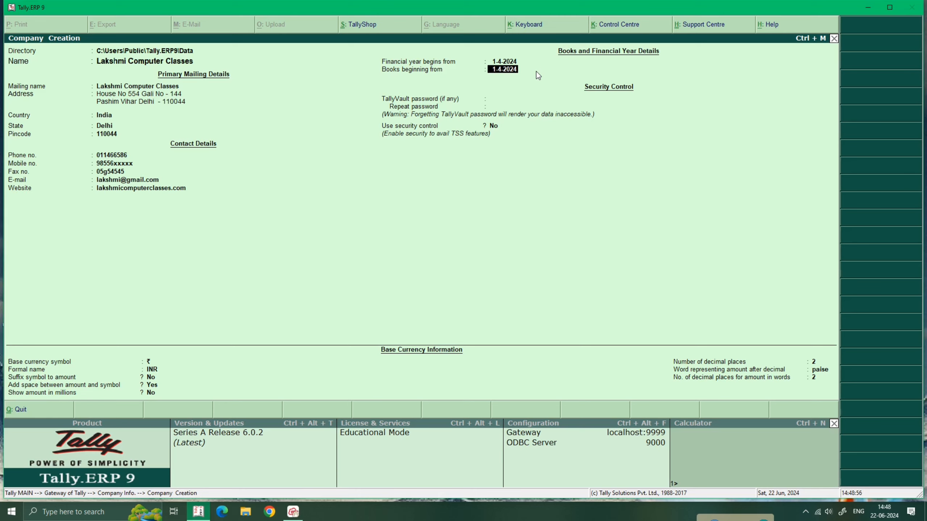
{"action": "type", "text": "22/6/2024"}
{"action": "key", "text": "BackSpace"}
{"action": "key", "text": "BackSpace"}
{"action": "key", "text": "BackSpace"}
{"action": "key", "text": "BackSpace"}
{"action": "key", "text": "BackSpace"}
{"action": "key", "text": "BackSpace"}
{"action": "key", "text": "BackSpace"}
{"action": "key", "text": "BackSpace"}
{"action": "key", "text": "BackSpace"}
{"action": "key", "text": "BackSpace"}
{"action": "key", "text": "BackSpace"}
{"action": "key", "text": "Return"}
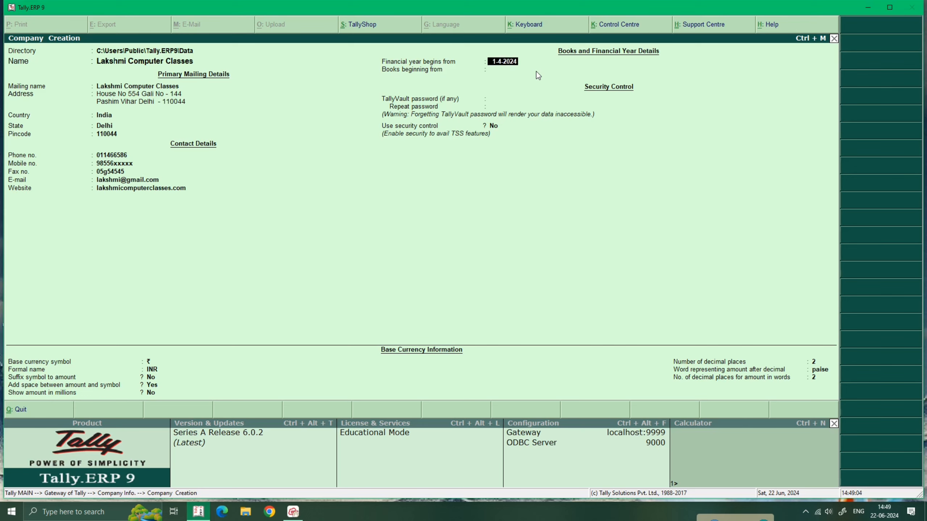
{"action": "key", "text": "Return"}
{"action": "key", "text": "Return"}
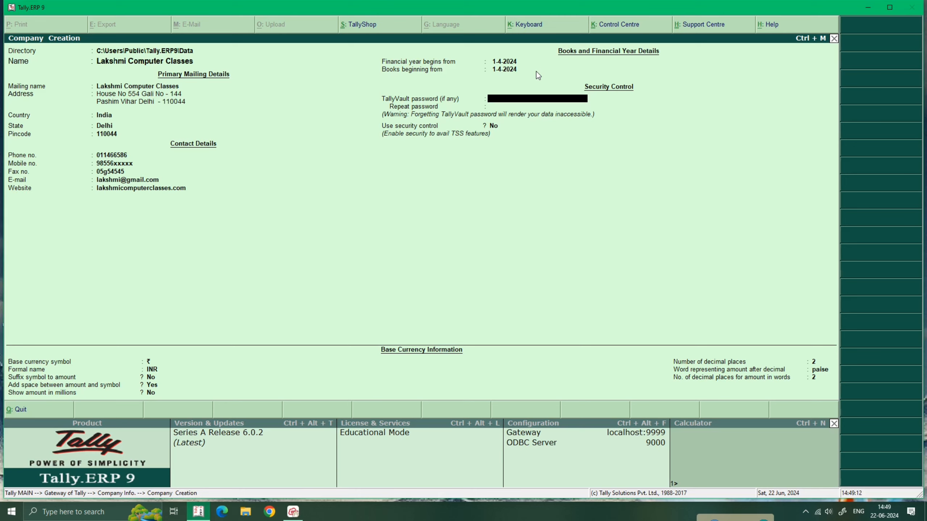
Step: Leave the TallyVault password blank and keep Use security control at No
{"action": "key", "text": "Return"}
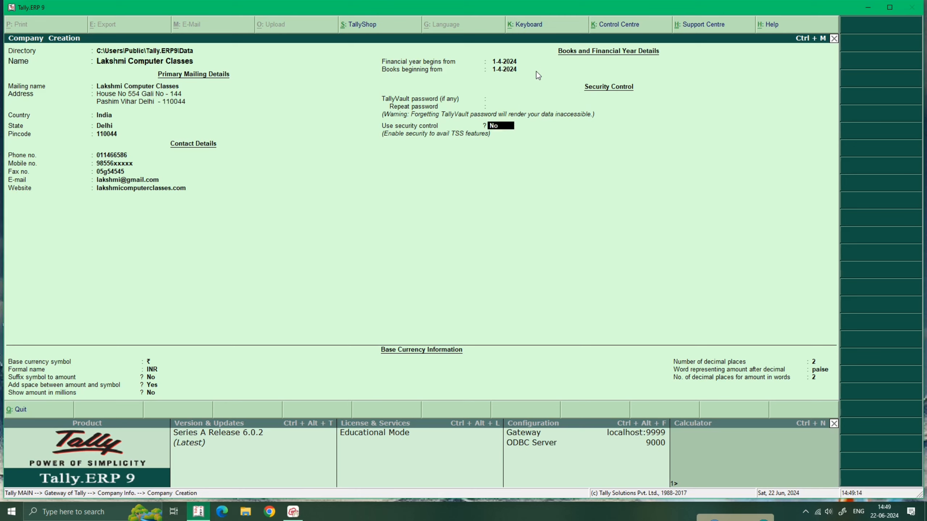
{"action": "key", "text": "Return"}
{"action": "key", "text": "Return"}
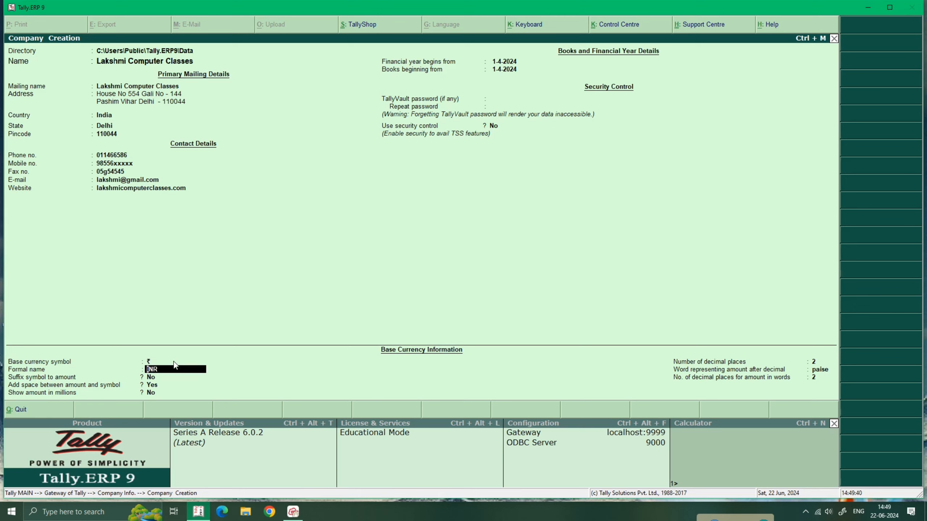
Step: Keep the default base currency details: INR as formal name, space before amount, and paise after the decimal
{"action": "key", "text": "Return"}
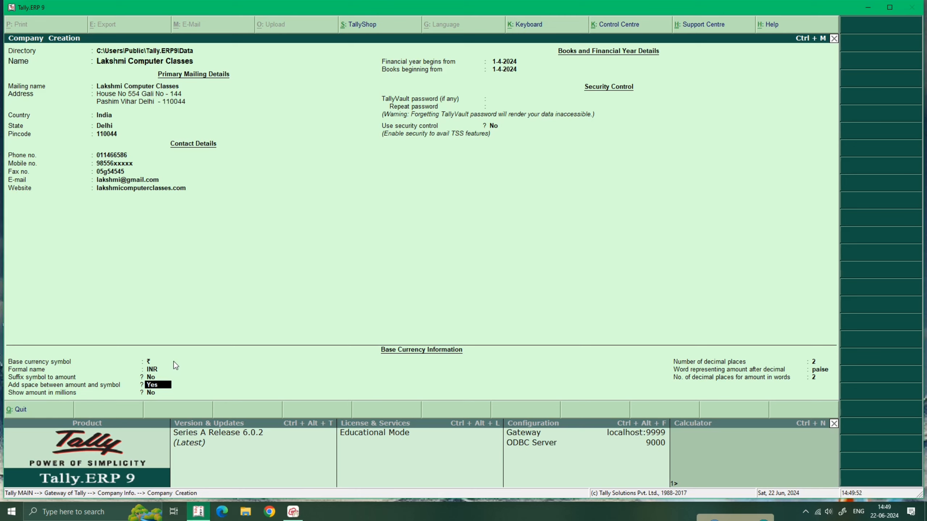
{"action": "key", "text": "Return"}
{"action": "key", "text": "Return"}
{"action": "key", "text": "Return"}
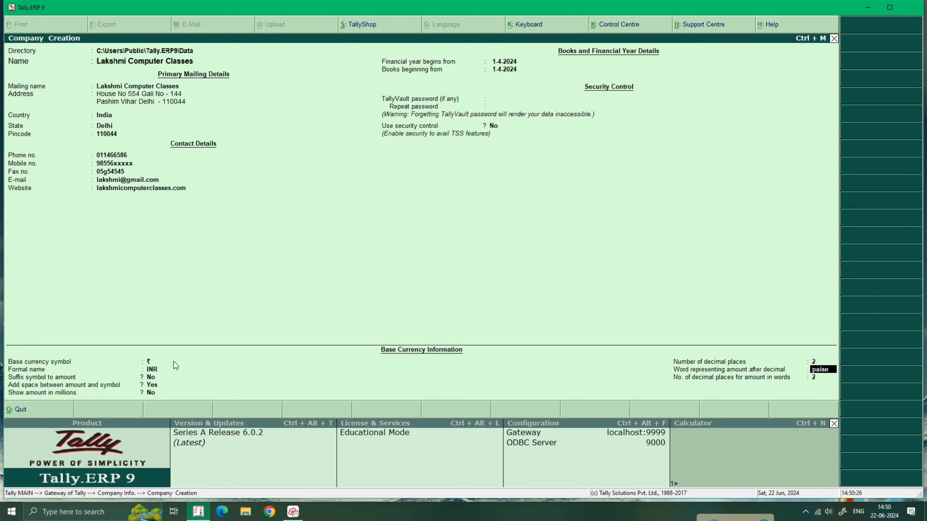
{"action": "key", "text": "Return"}
{"action": "key", "text": "Return"}
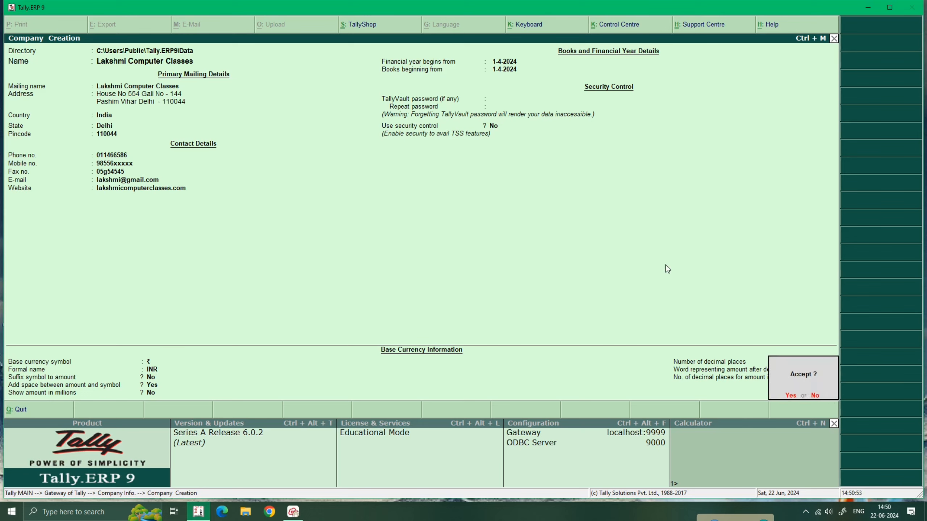
Step: Answer Yes at the Accept prompt to save the Lakshmi Computer Classes company
{"action": "key", "text": "Return"}
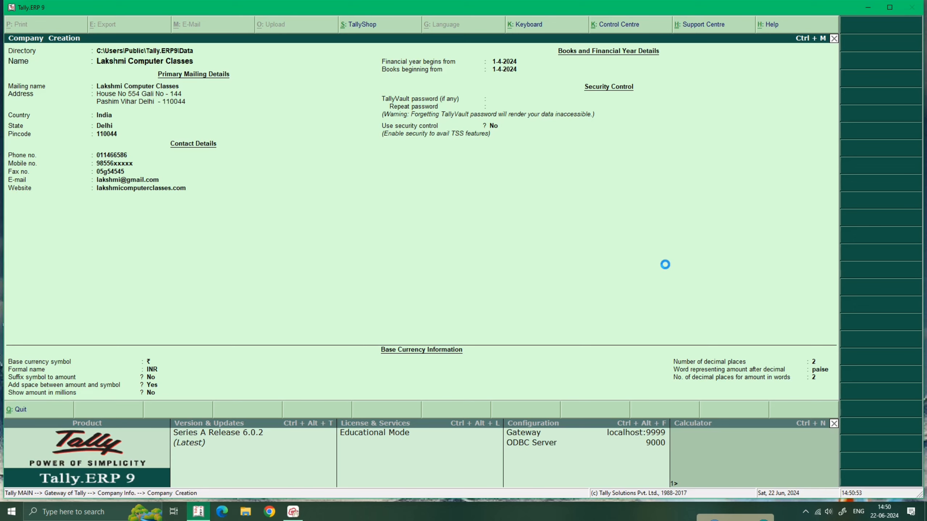